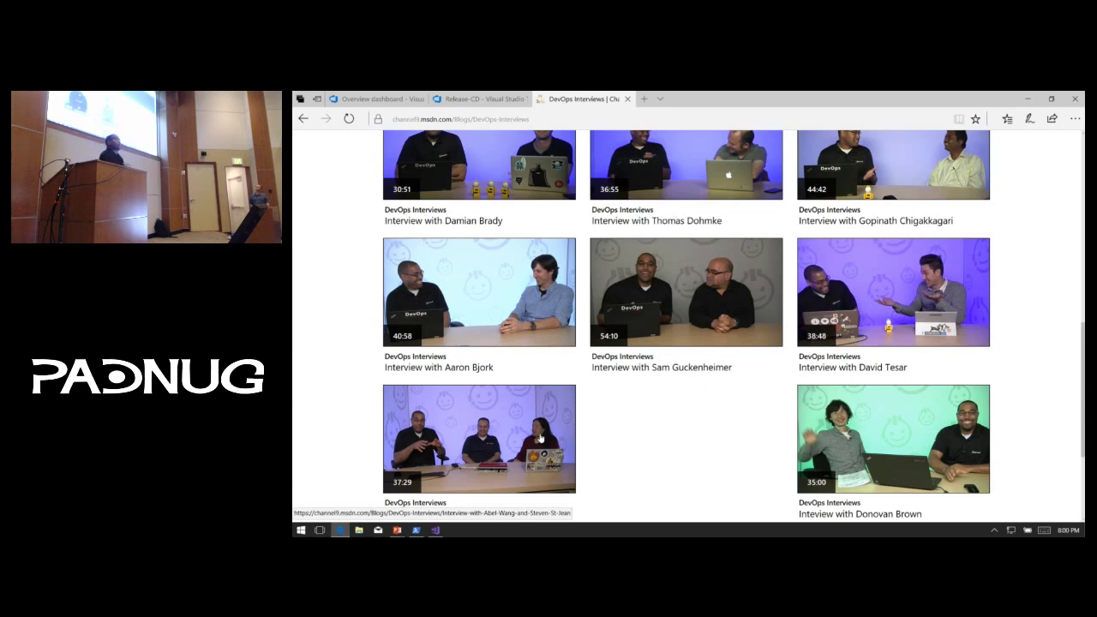
Return to the nodedemo release definition, leave it without saving the changes, and open the backlog items board
{"action": "scroll", "coordinate": [540, 439], "scroll_direction": "up", "scroll_amount": 6}
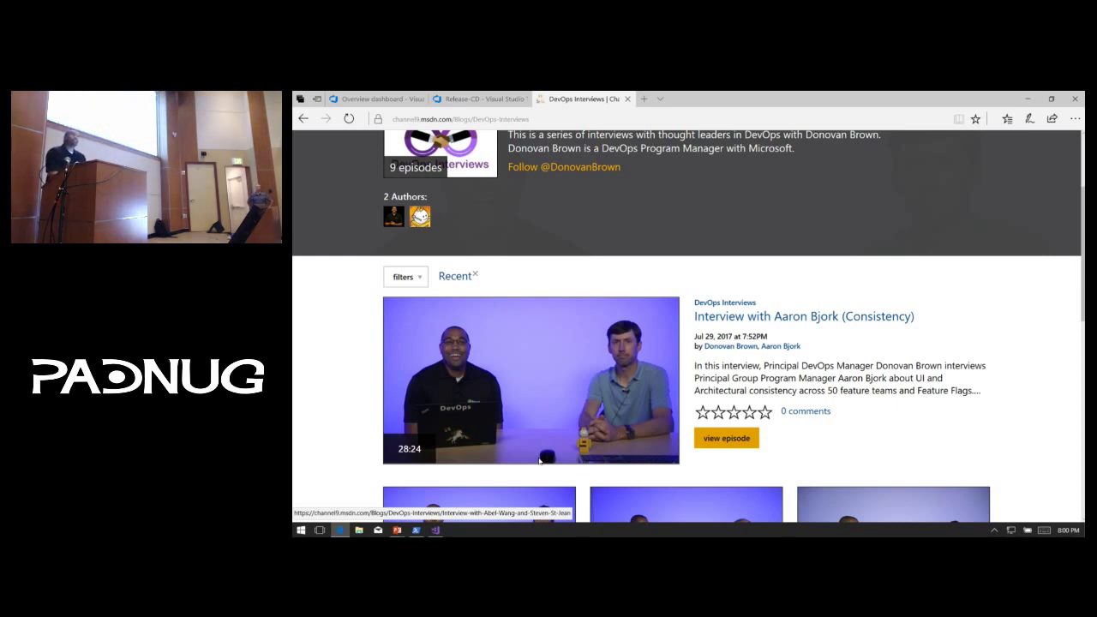
{"action": "left_click", "coordinate": [466, 100]}
{"action": "left_click", "coordinate": [460, 122]}
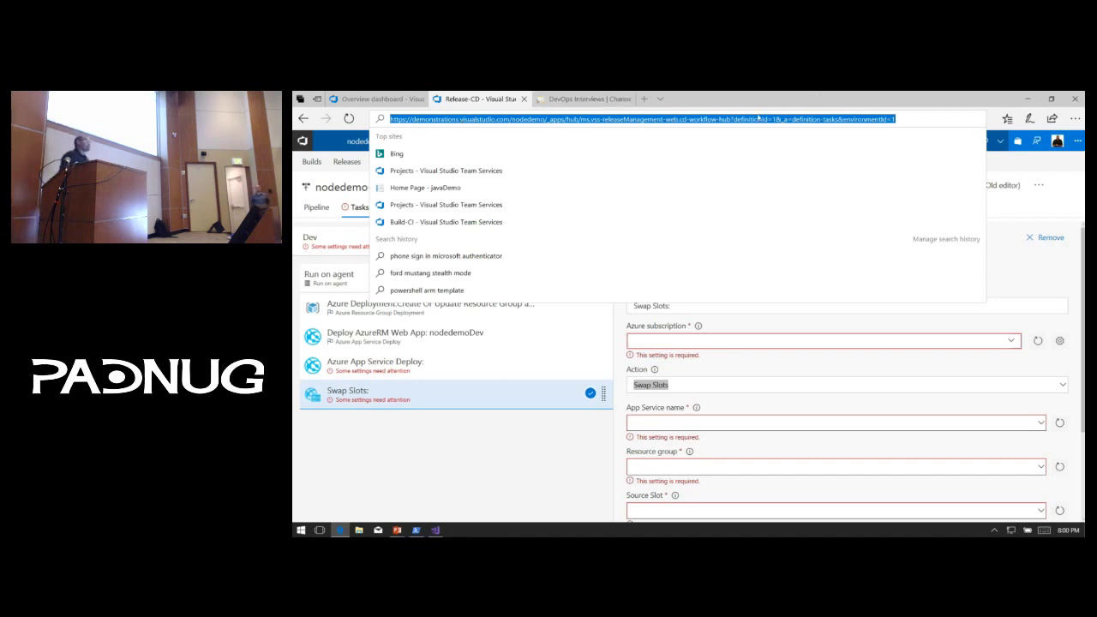
{"action": "left_click", "coordinate": [460, 428]}
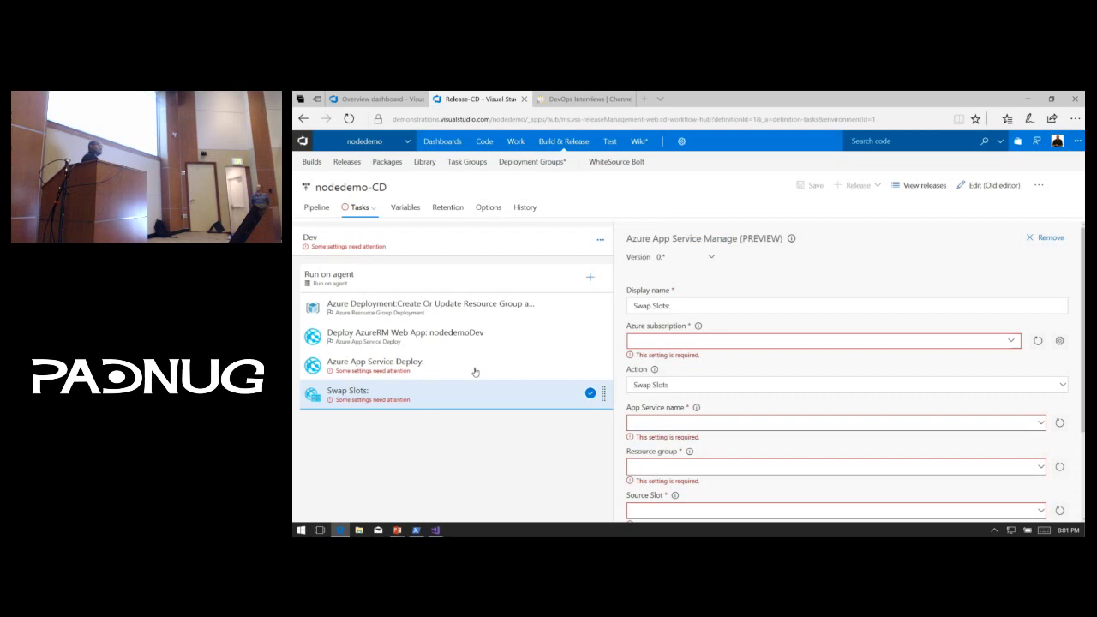
{"action": "left_click", "coordinate": [515, 141]}
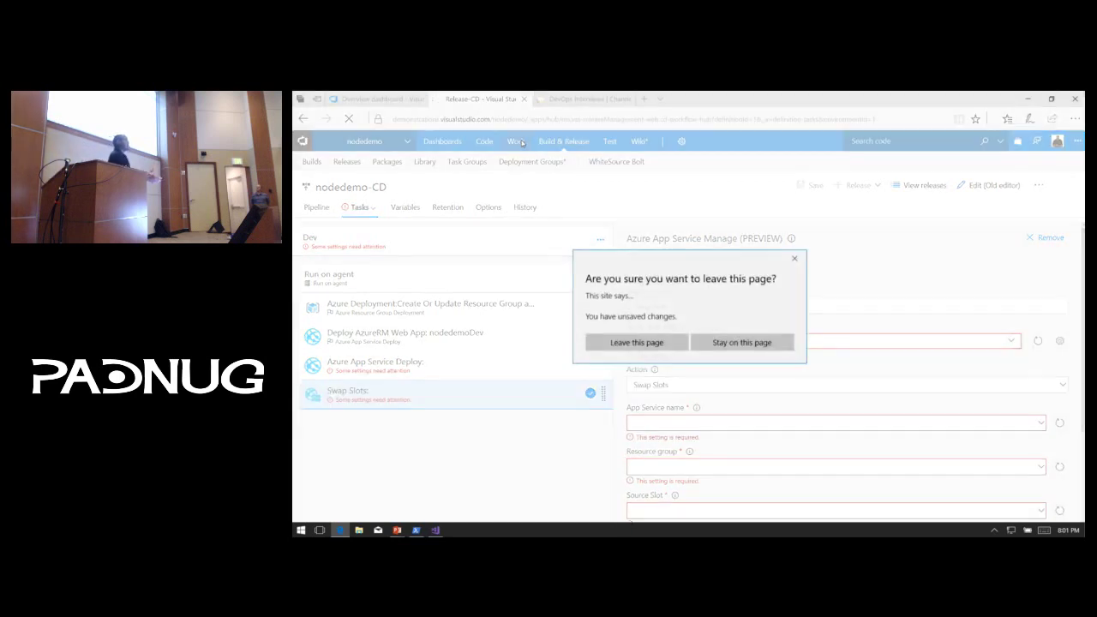
{"action": "left_click", "coordinate": [636, 344]}
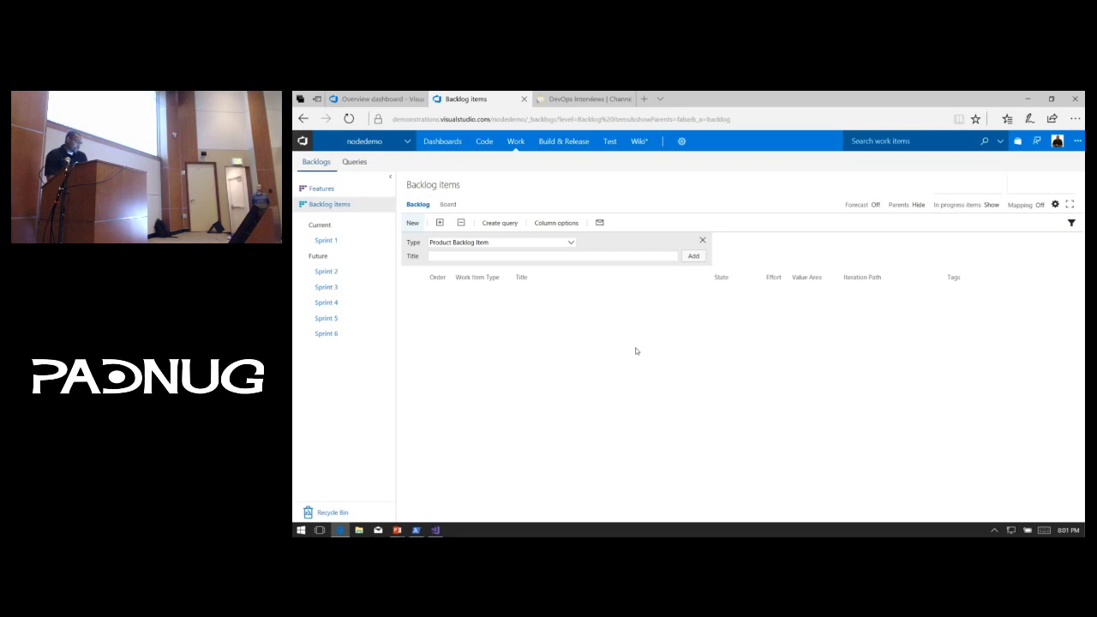
{"action": "left_click", "coordinate": [454, 203]}
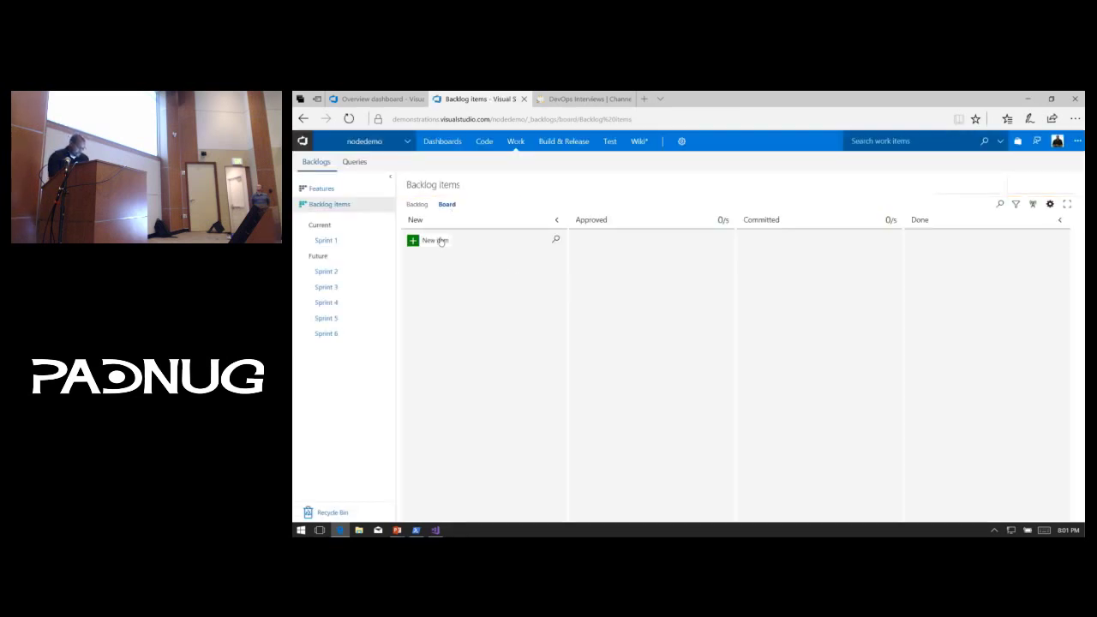
{"action": "left_click", "coordinate": [439, 240]}
{"action": "left_click", "coordinate": [453, 256]}
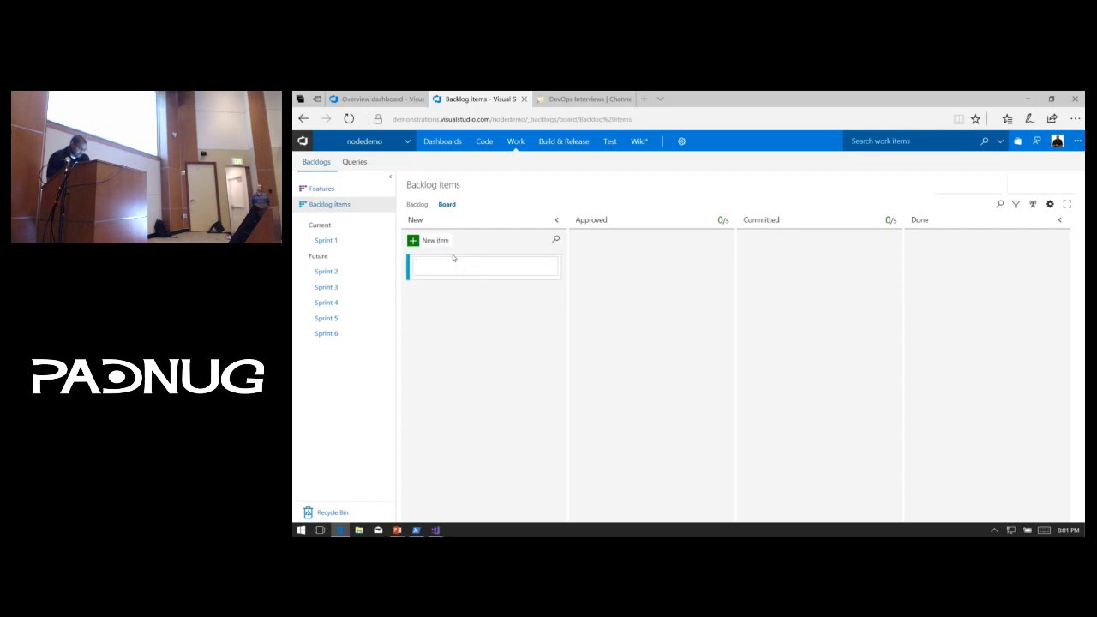
{"action": "type", "text": "https://GitHub.com/DarqueWarrior/BikeSharing360"}
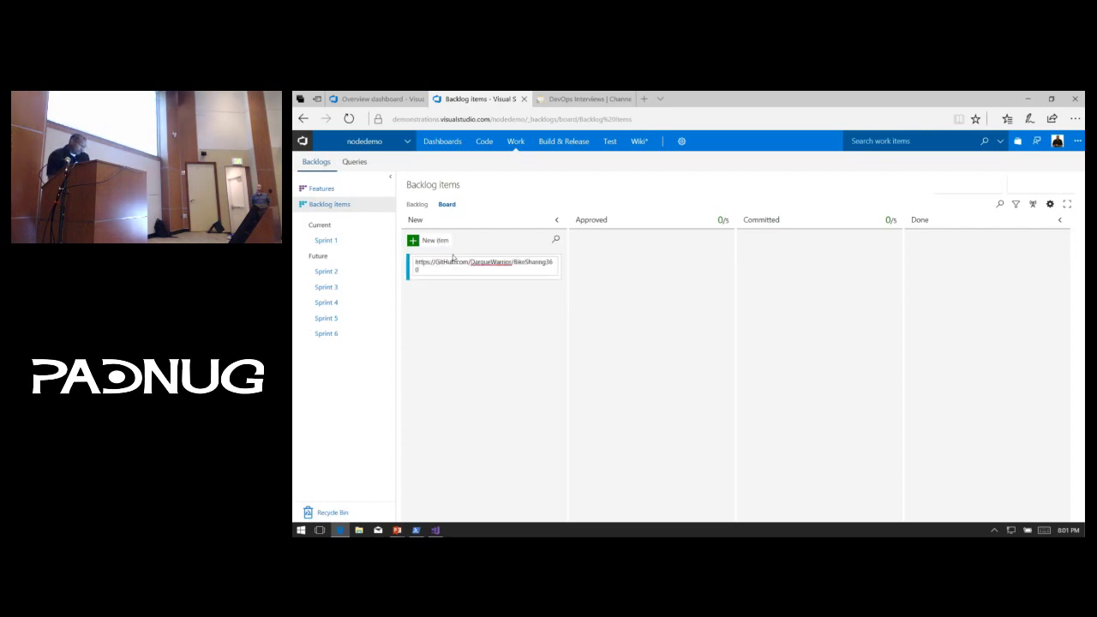
{"action": "key", "text": "Return"}
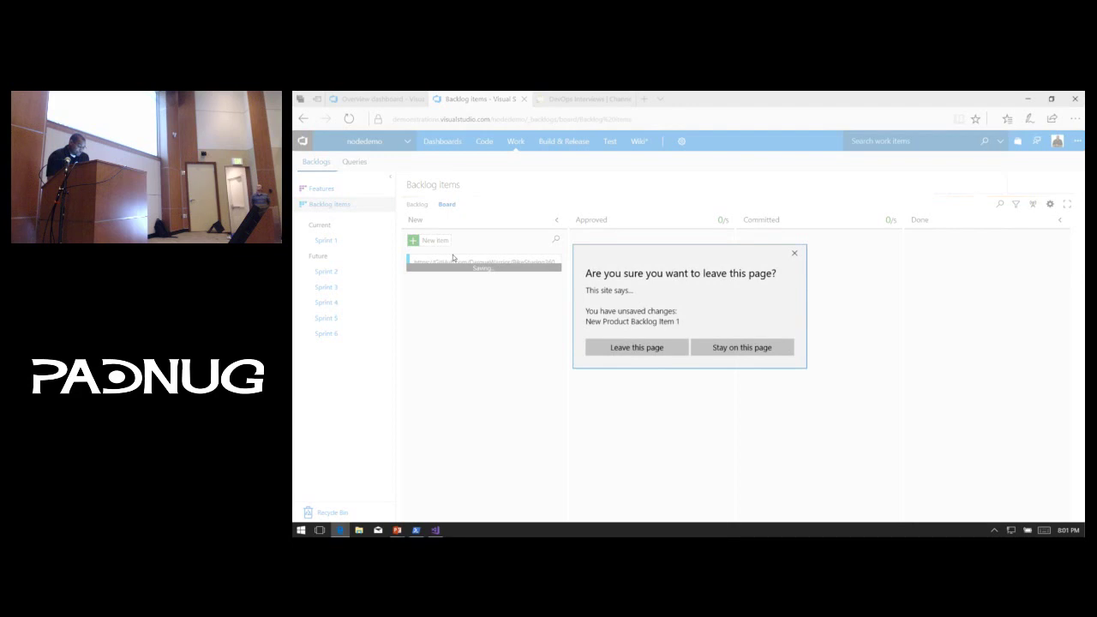
{"action": "key", "text": "Escape"}
Rename the new product backlog item as Create Release, then save and close it
{"action": "left_click", "coordinate": [469, 269]}
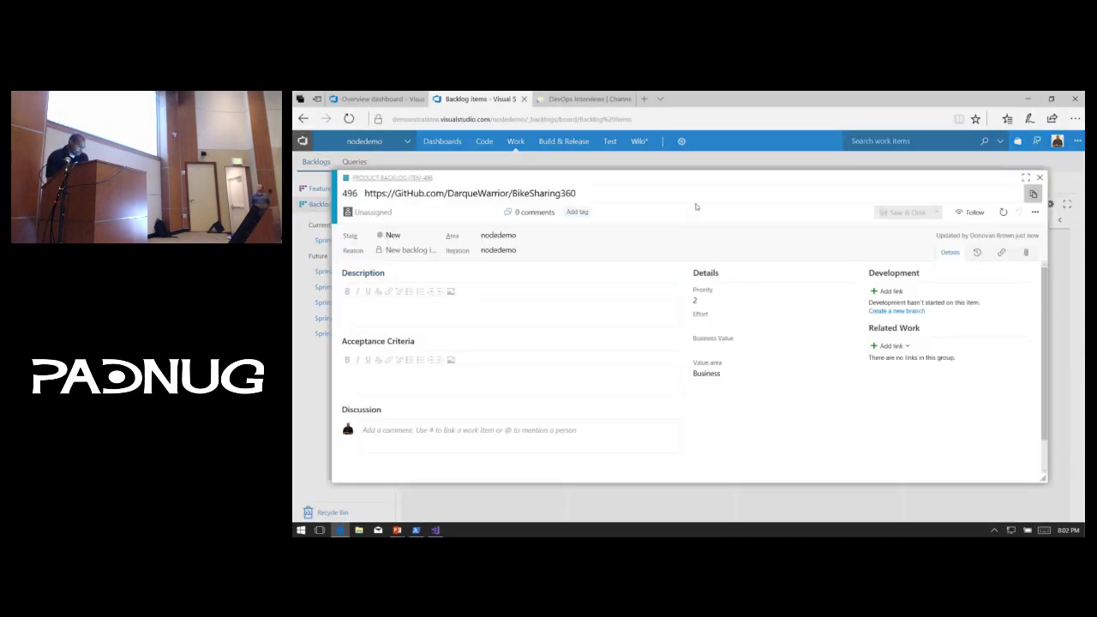
{"action": "left_click_drag", "start_coordinate": [591, 188], "coordinate": [293, 223]}
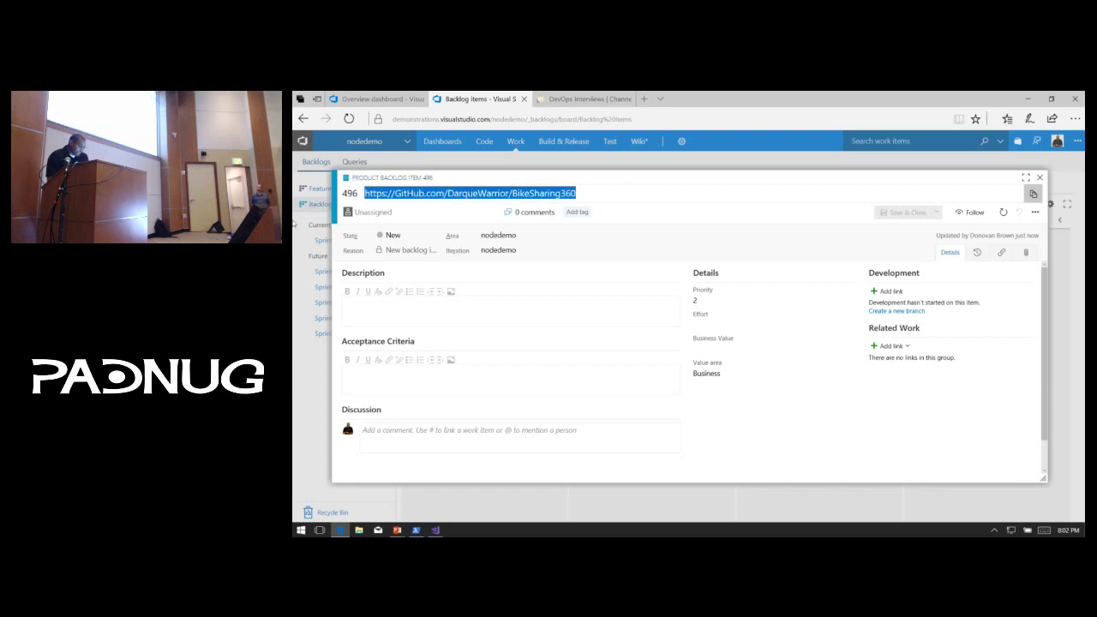
{"action": "type", "text": "Create Release"}
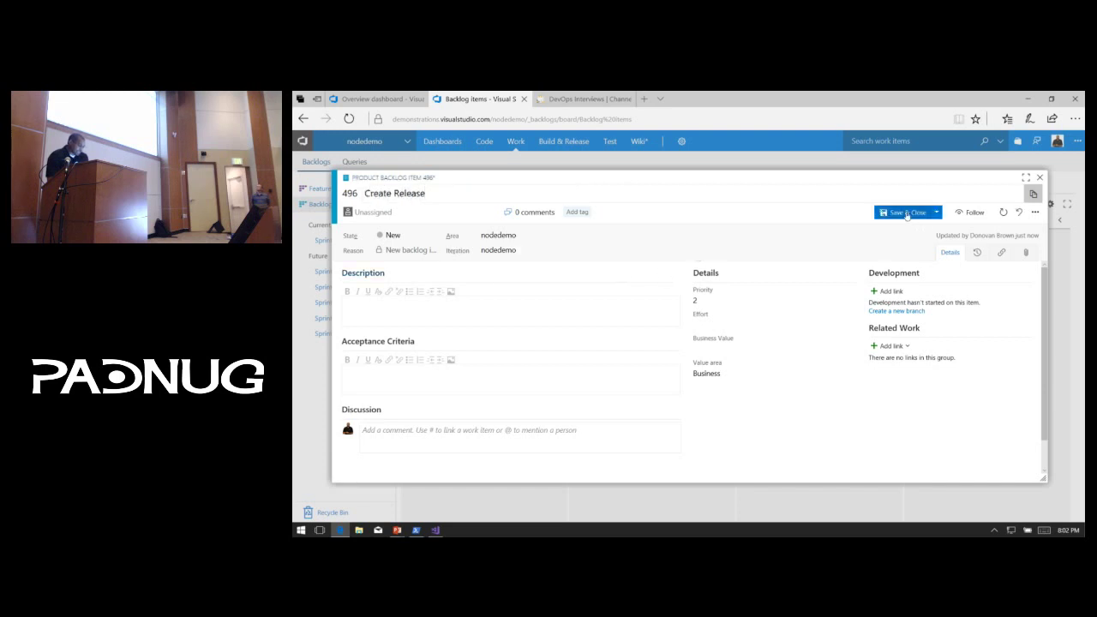
{"action": "left_click", "coordinate": [906, 214]}
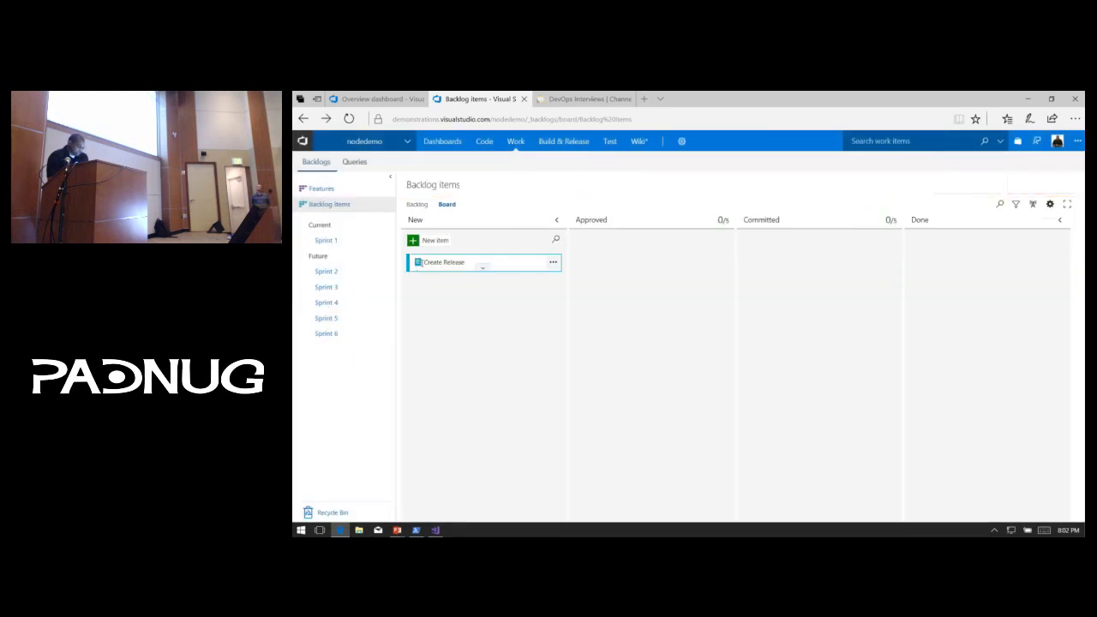
Add a task named Create Project to the Create Release card
{"action": "left_click", "coordinate": [552, 261]}
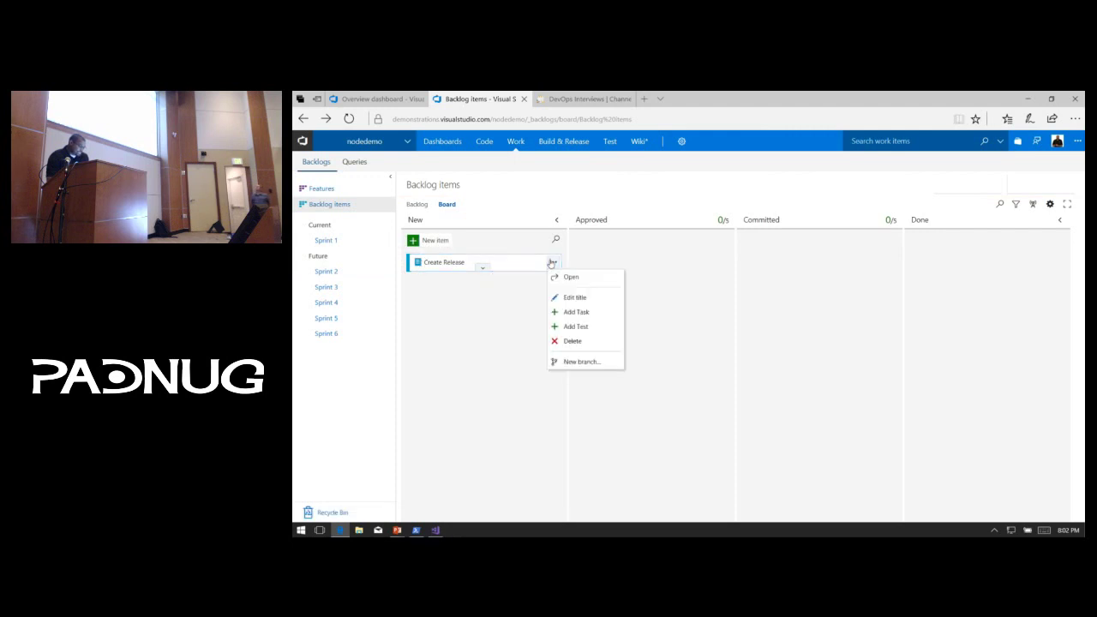
{"action": "left_click", "coordinate": [577, 312]}
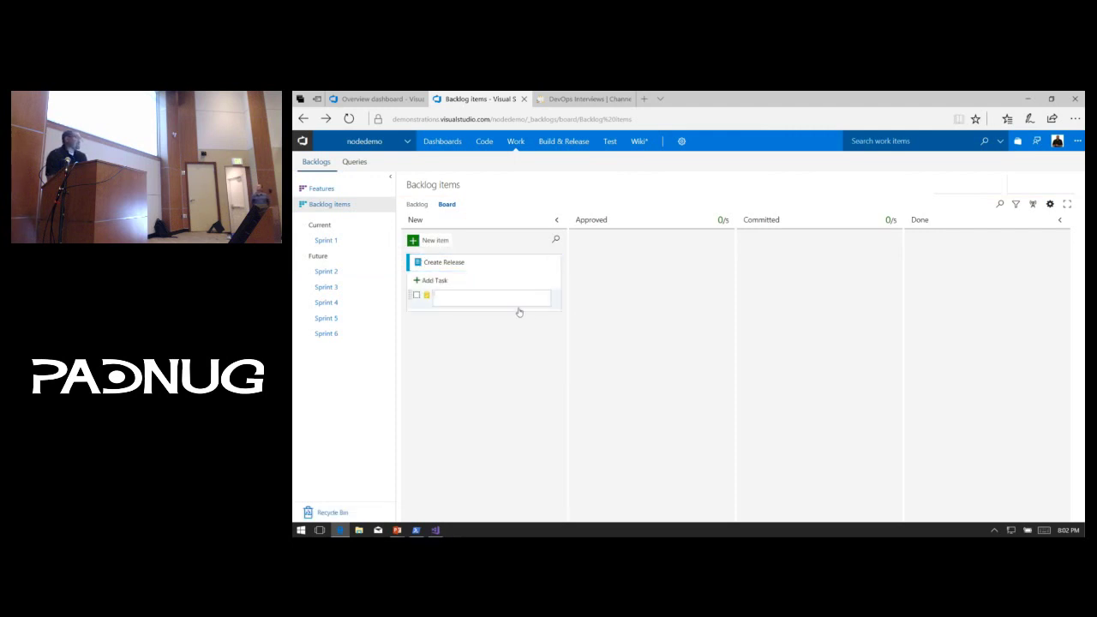
{"action": "type", "text": "Create Project"}
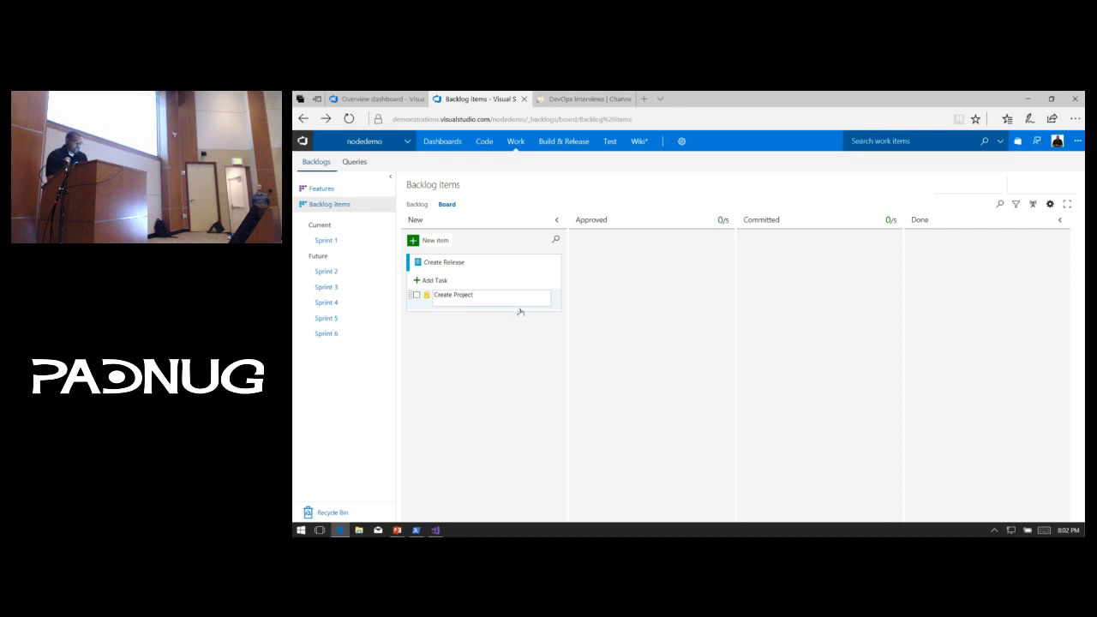
{"action": "key", "text": "Return"}
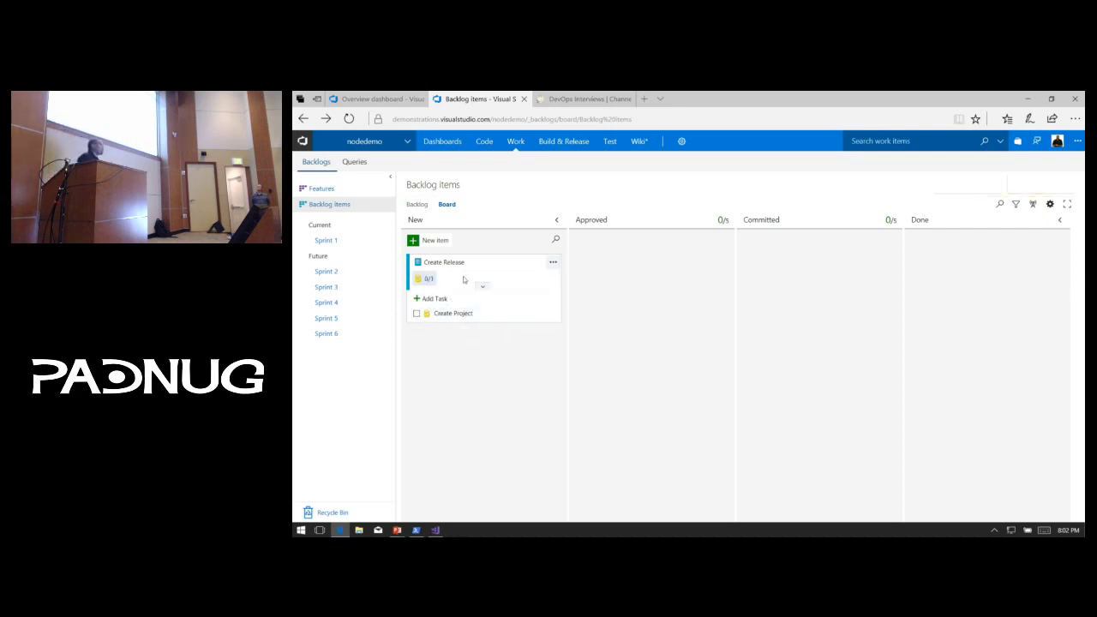
Move the Create Release card to the Approved column and toggle the board's live updates
{"action": "left_click_drag", "start_coordinate": [463, 279], "coordinate": [649, 293]}
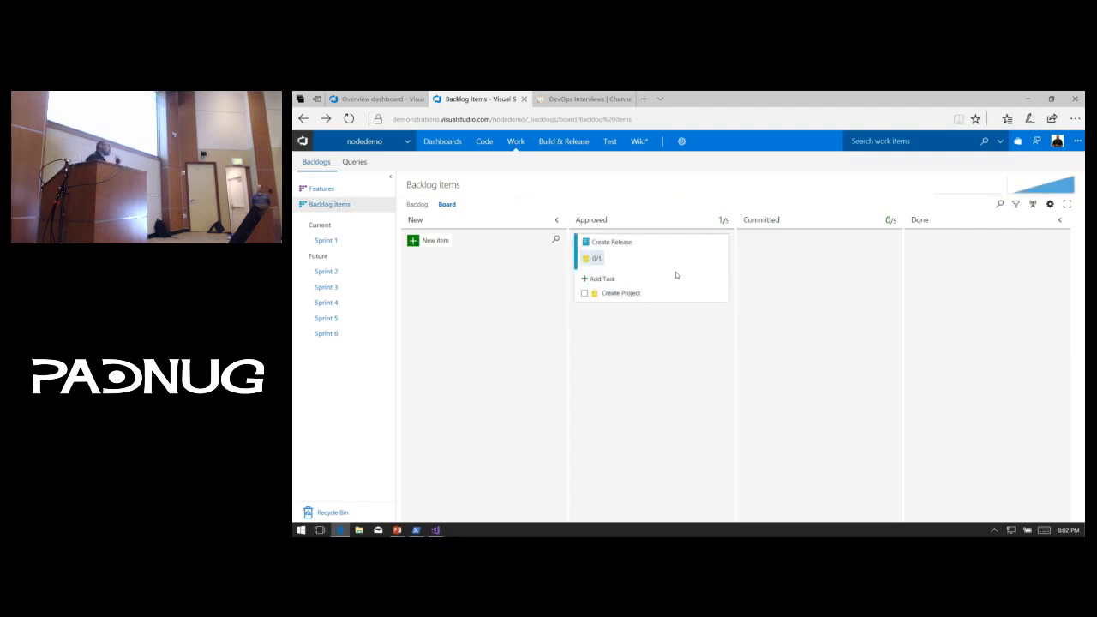
{"action": "left_click", "coordinate": [1033, 206]}
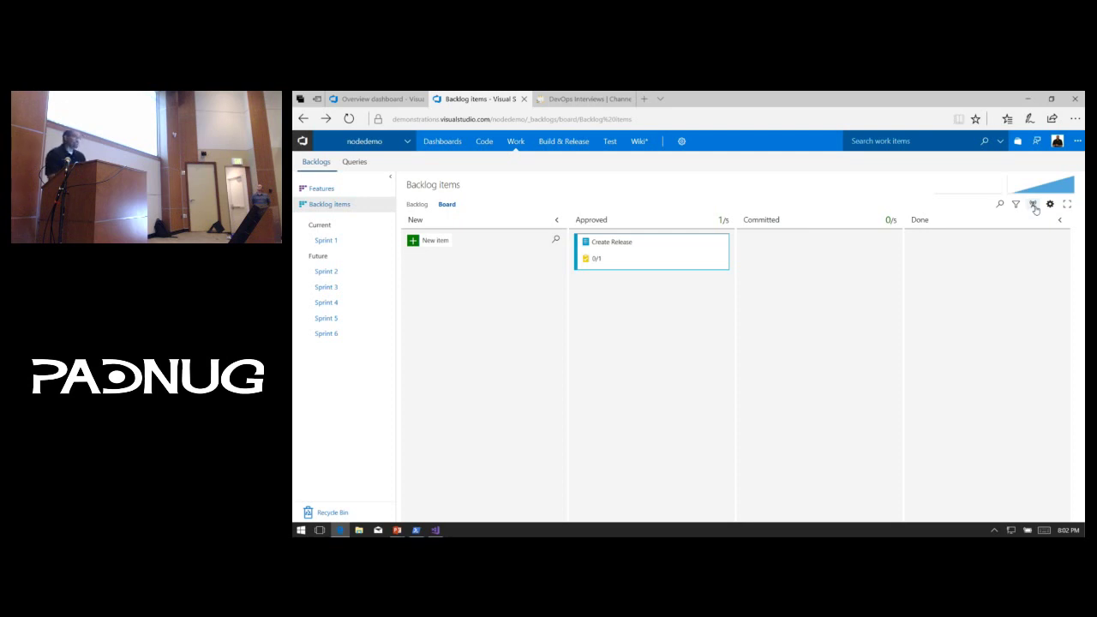
Switch to Microsoft Teams and show the DotCom Team backlog items board in the Cloud Developer Advocacy DevOps Team's LoECDA.com channel
{"action": "key", "text": "super"}
{"action": "type", "text": "t"}
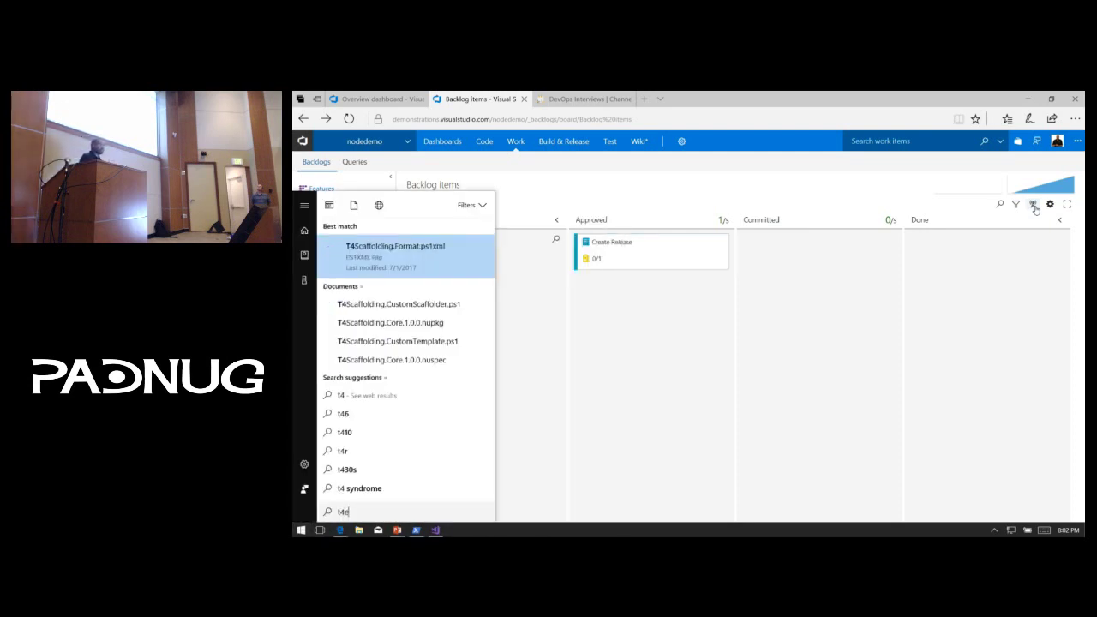
{"action": "type", "text": "eams"}
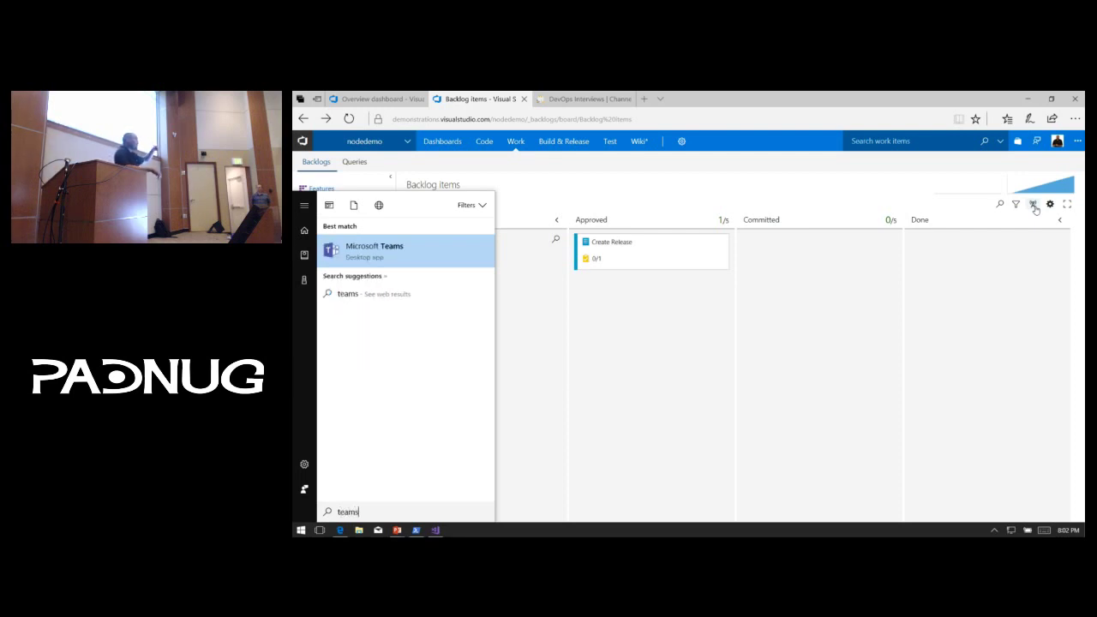
{"action": "key", "text": "Escape"}
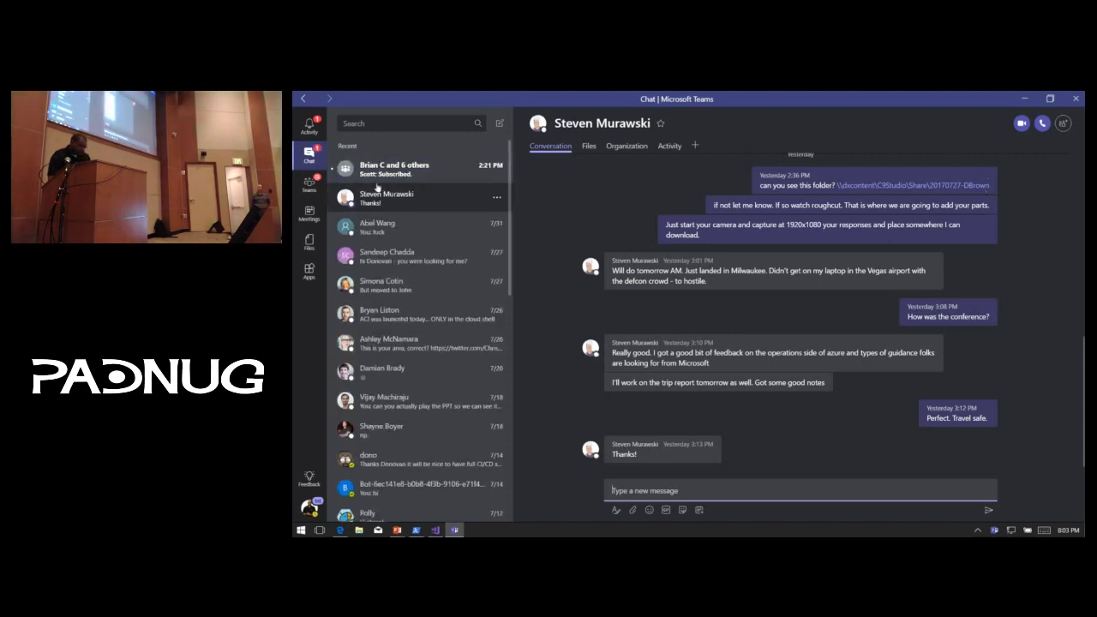
{"action": "left_click", "coordinate": [311, 182]}
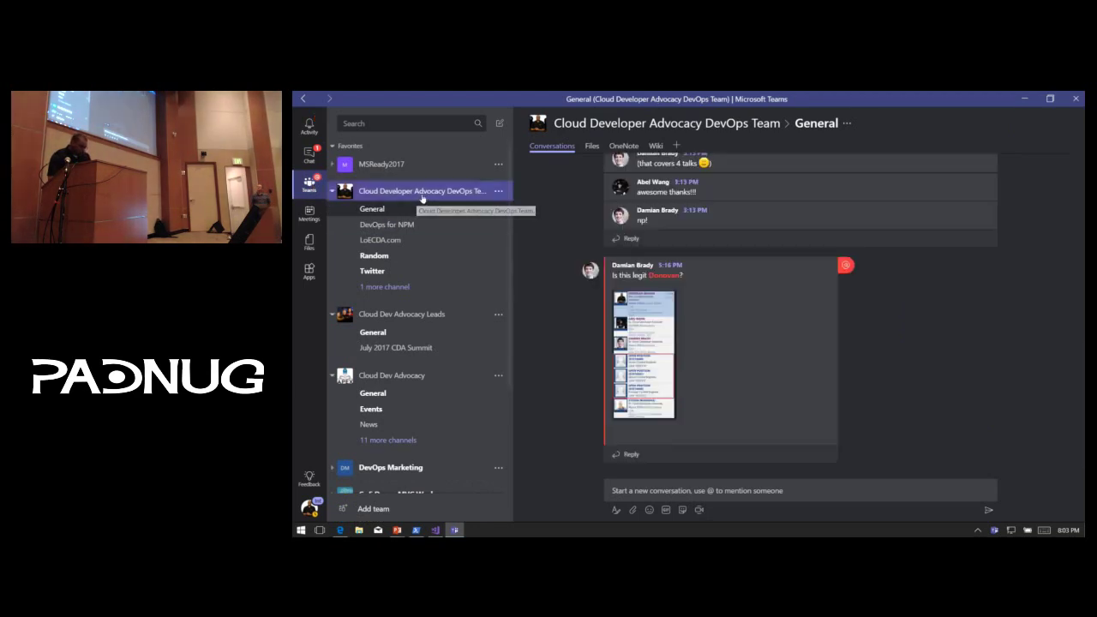
{"action": "left_click", "coordinate": [384, 242]}
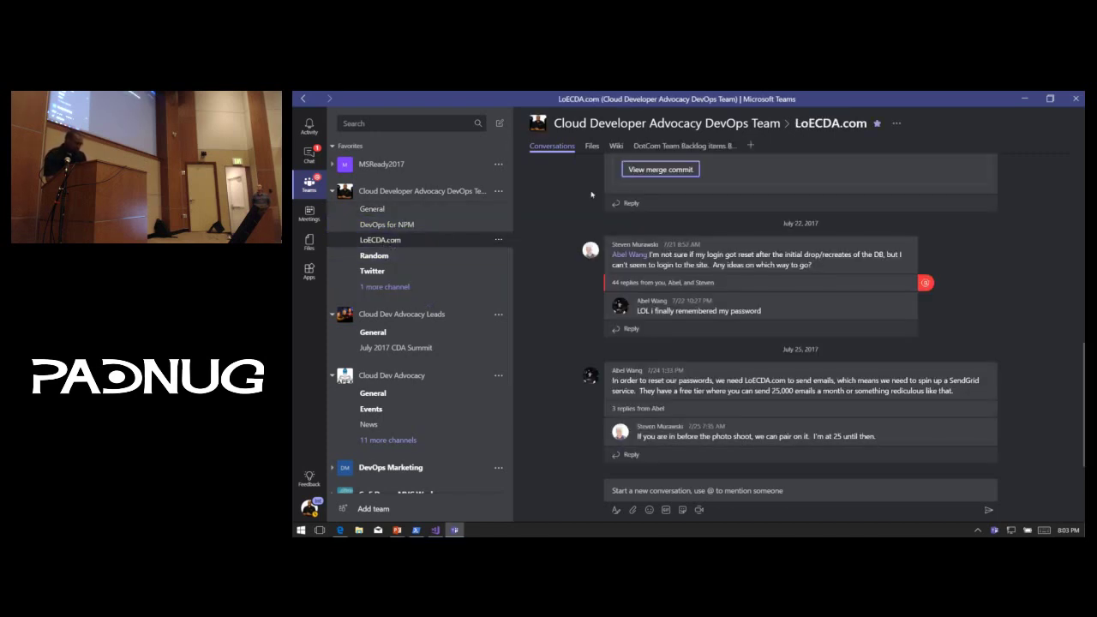
{"action": "left_click", "coordinate": [702, 147]}
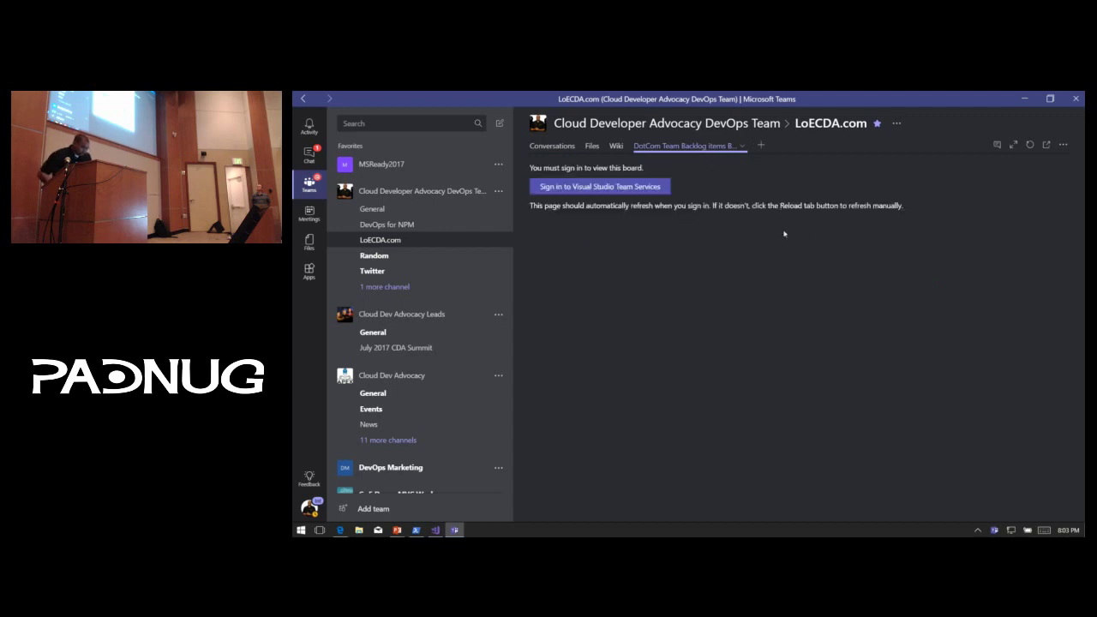
Try to sign in to Visual Studio Team Services with the corporate account by entering the account password, and close the sign-in window
{"action": "left_click", "coordinate": [608, 186]}
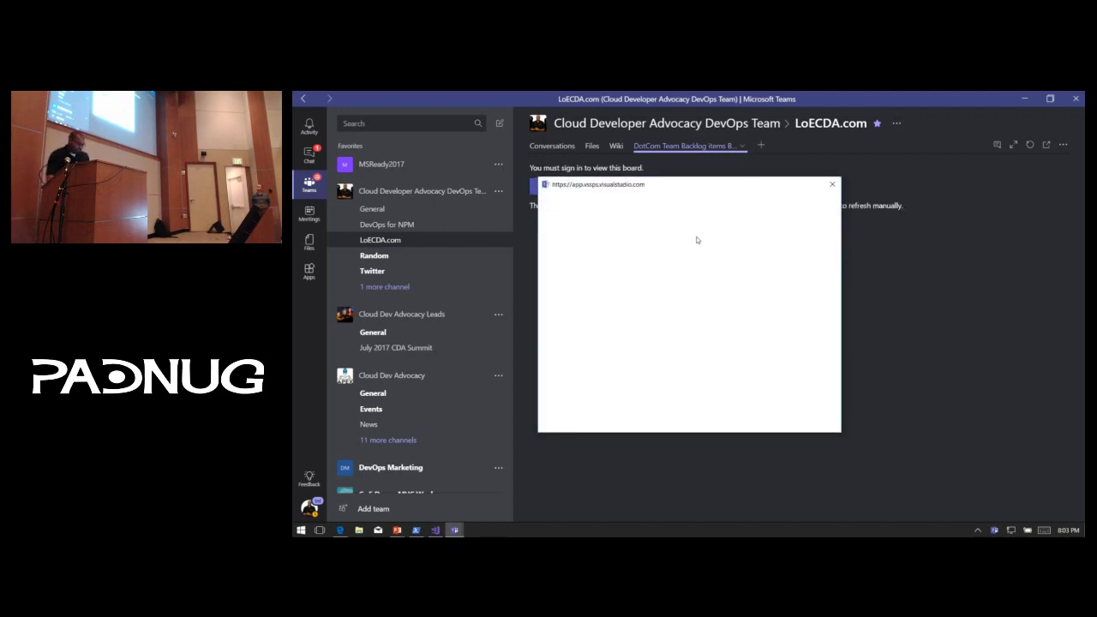
{"action": "left_click", "coordinate": [670, 324]}
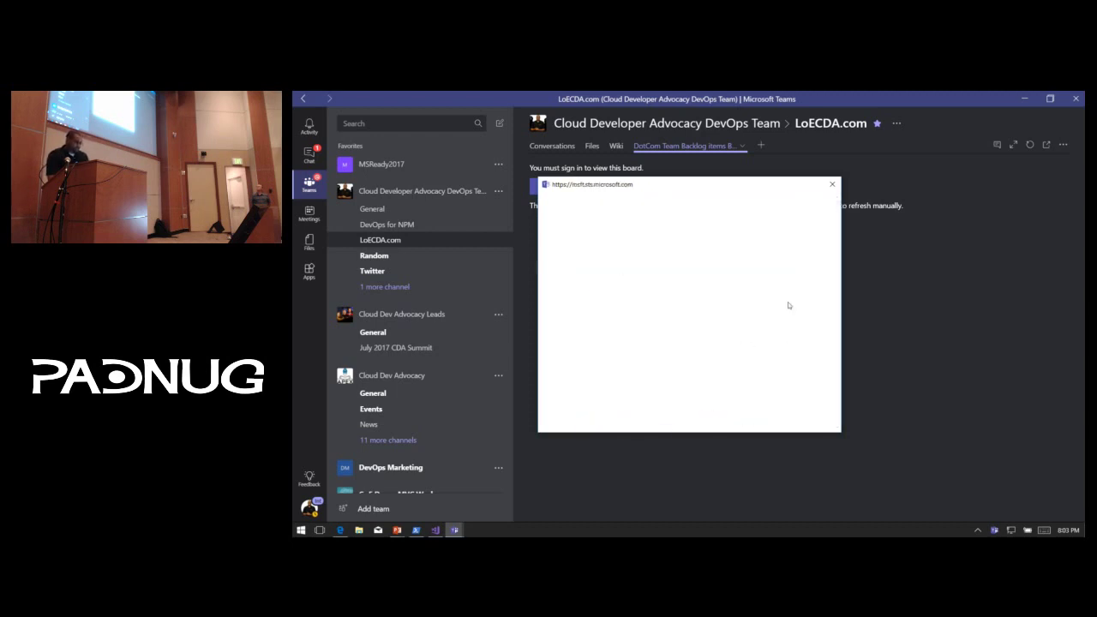
{"action": "left_click", "coordinate": [672, 370]}
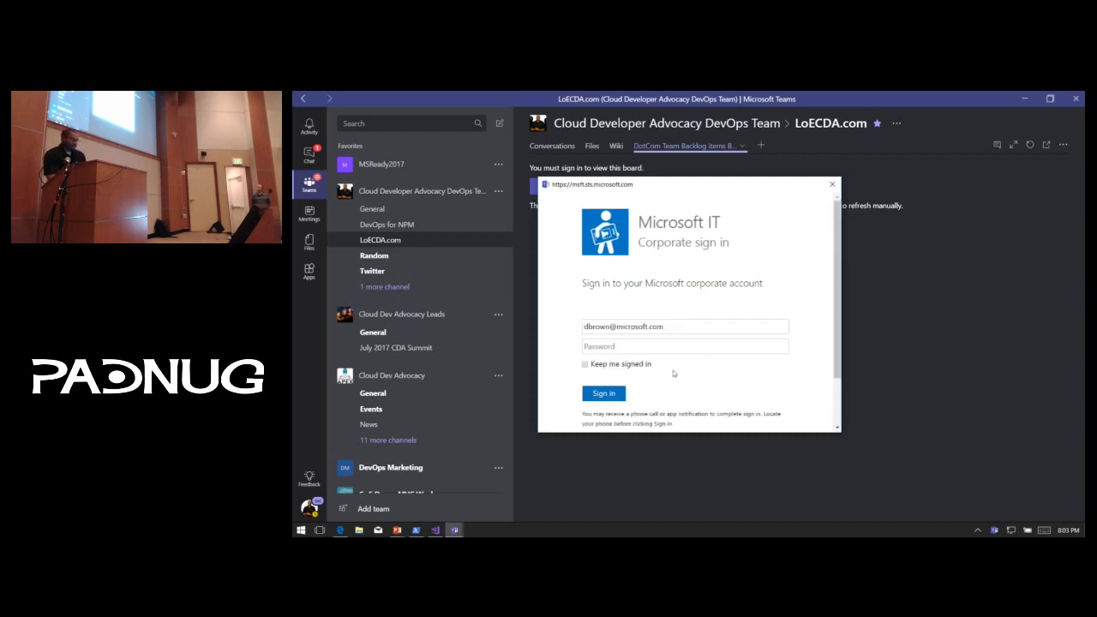
{"action": "left_click", "coordinate": [639, 346]}
{"action": "type", "text": "••"}
{"action": "left_click", "coordinate": [604, 396]}
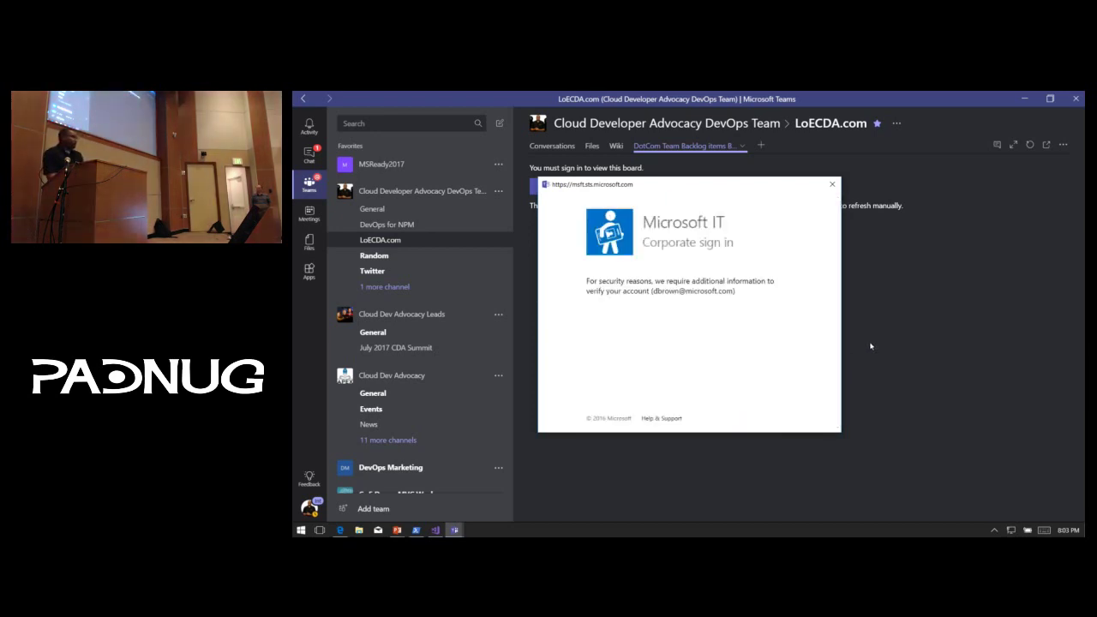
{"action": "left_click", "coordinate": [832, 185]}
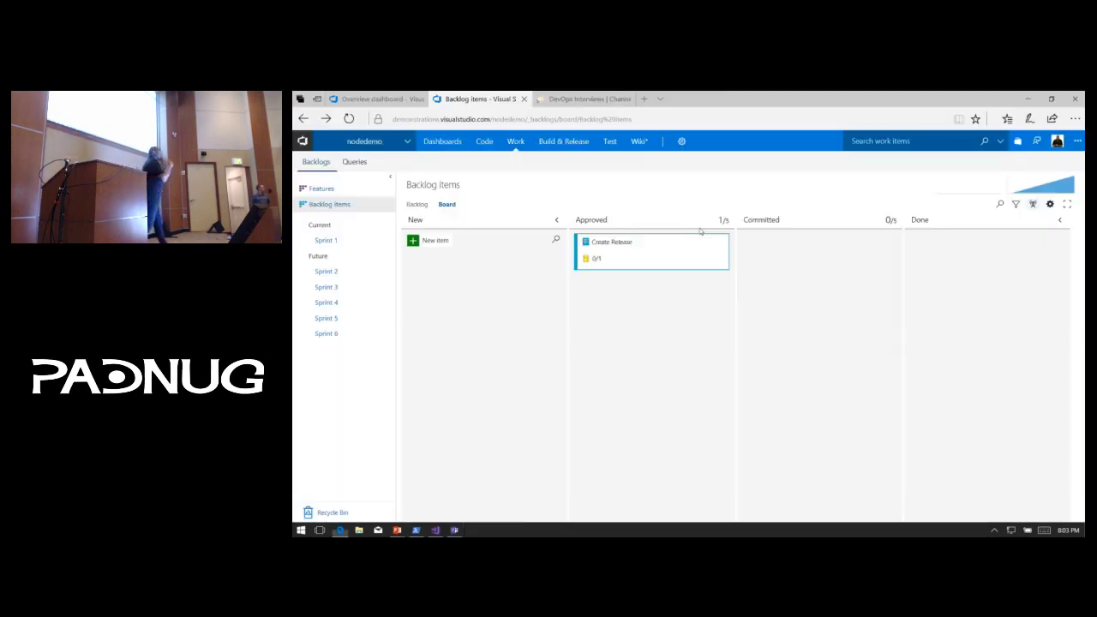
Return to the browser and load tasktop.com in place of the DevOps Interviews page
{"action": "key", "text": "alt+Tab"}
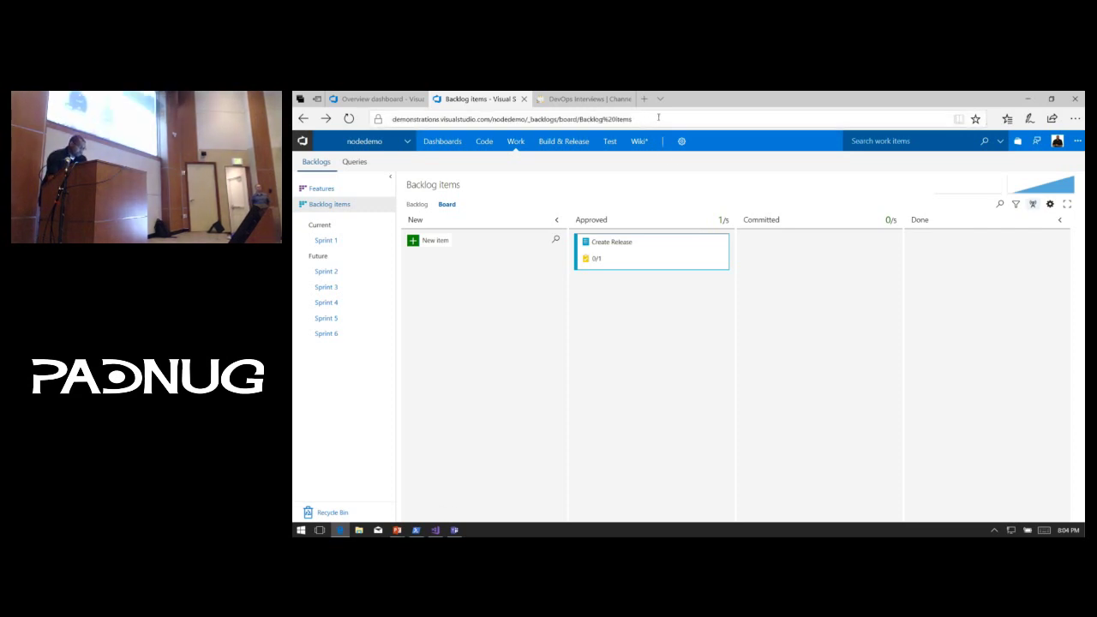
{"action": "key", "text": "ctrl+Tab"}
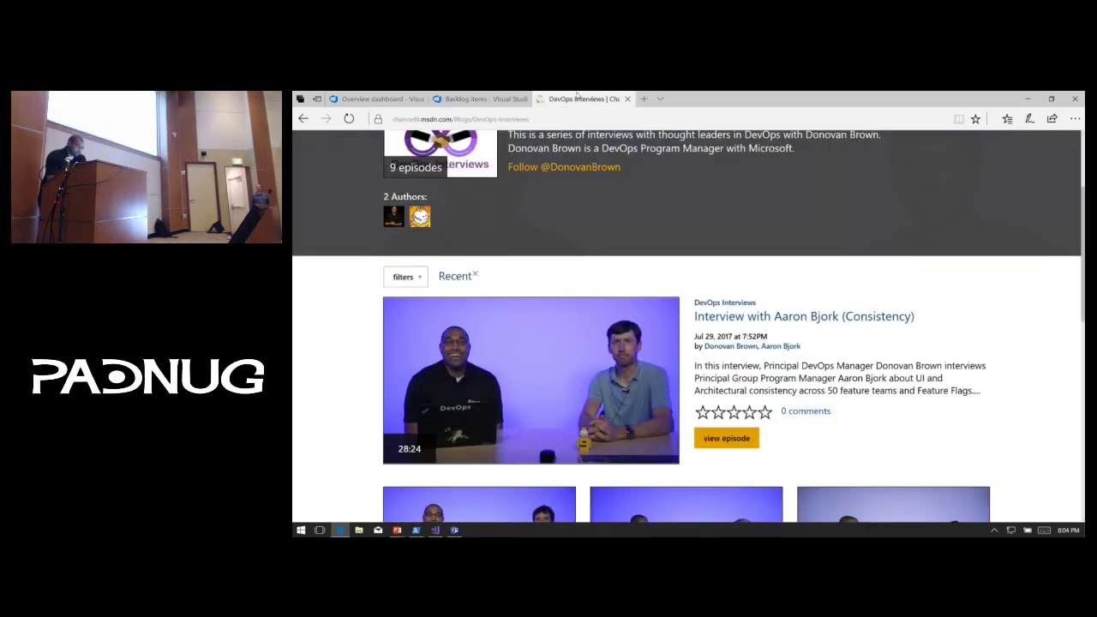
{"action": "left_click", "coordinate": [594, 120]}
{"action": "type", "text": "tasktop"}
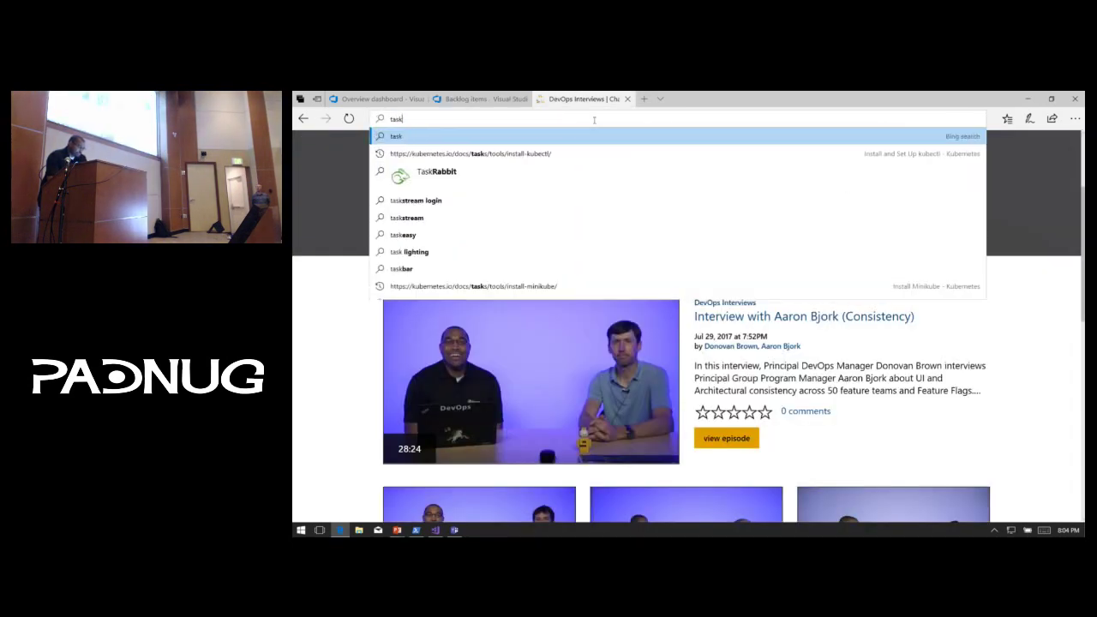
{"action": "type", "text": ".com"}
{"action": "key", "text": "Return"}
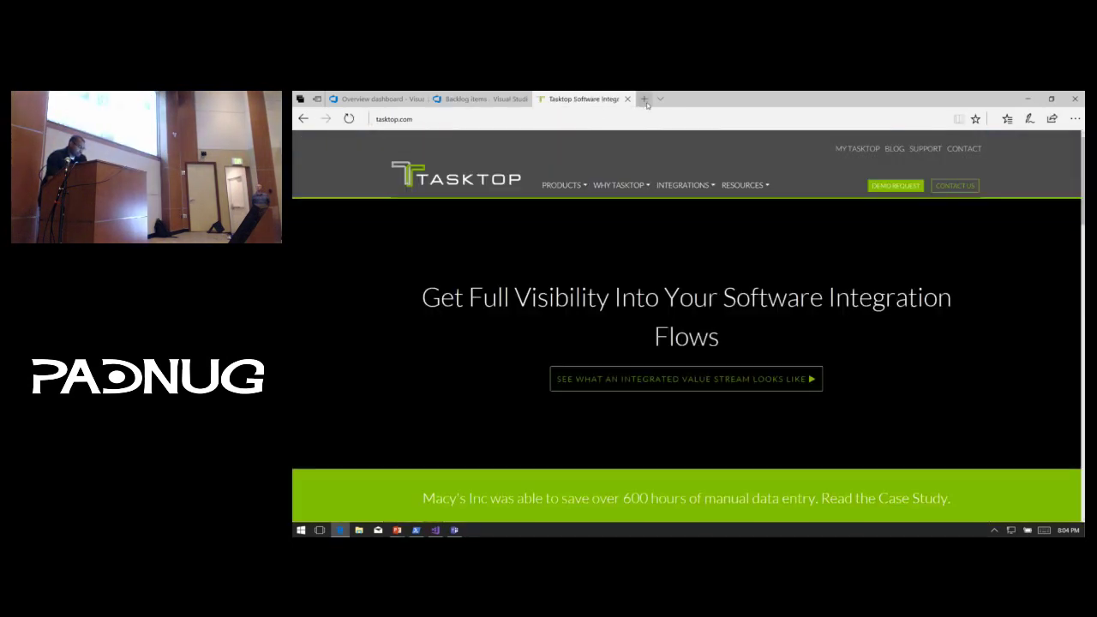
Load opshub.com in a new browser tab and go back to the Tasktop site
{"action": "left_click", "coordinate": [645, 100]}
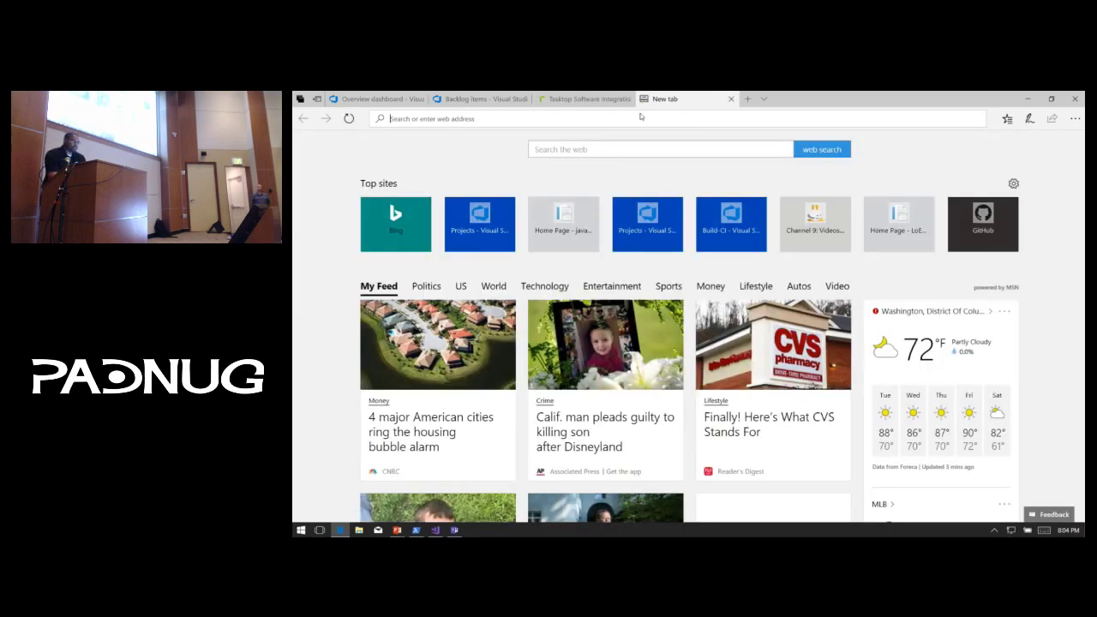
{"action": "type", "text": "p"}
{"action": "key", "text": "BackSpace"}
{"action": "type", "text": "opsh"}
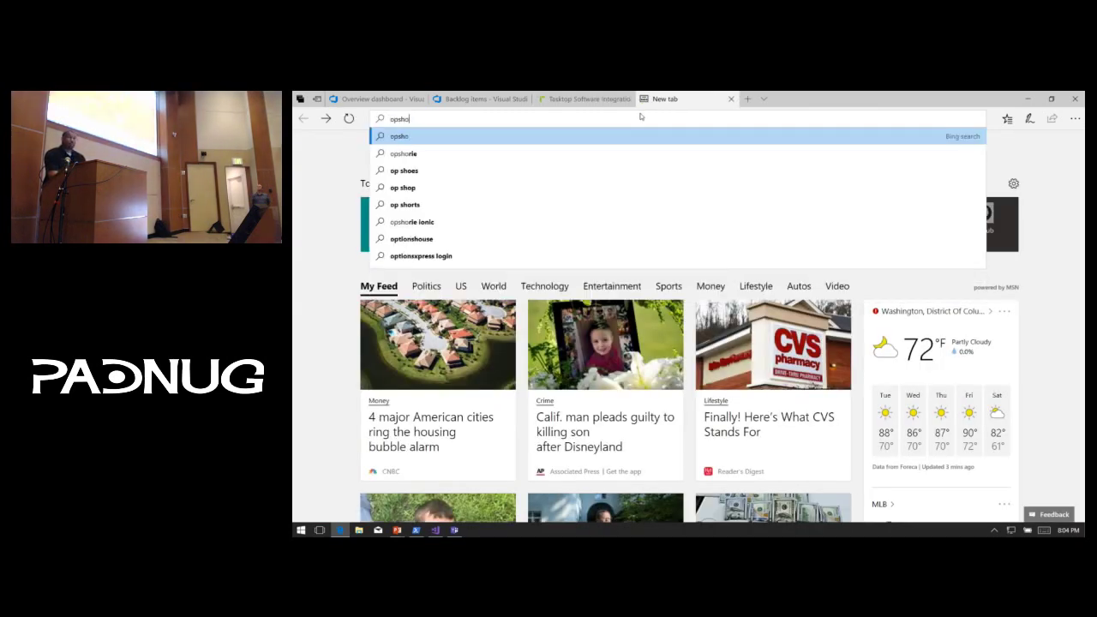
{"action": "type", "text": "ub"}
{"action": "key", "text": "Escape"}
{"action": "key", "text": "Escape"}
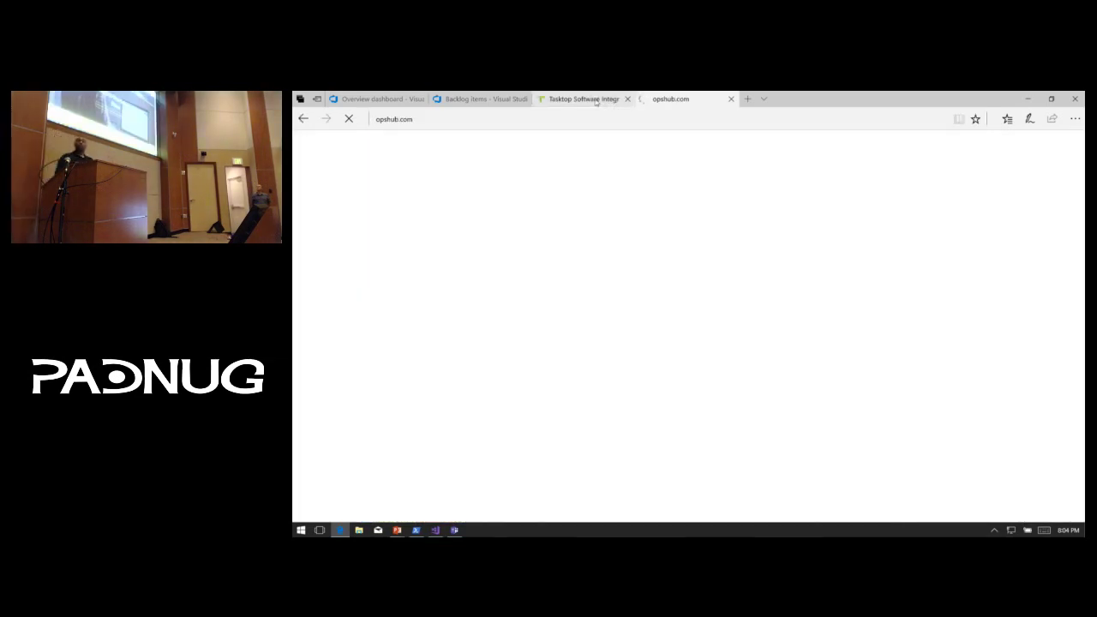
{"action": "mouse_move", "coordinate": [596, 101]}
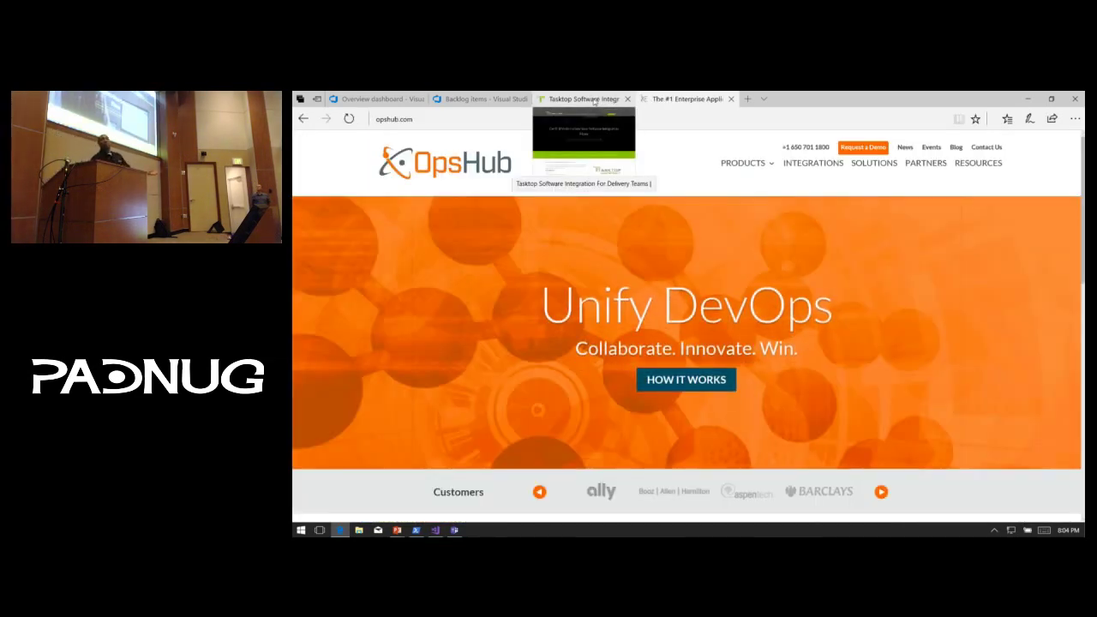
{"action": "left_click", "coordinate": [594, 101]}
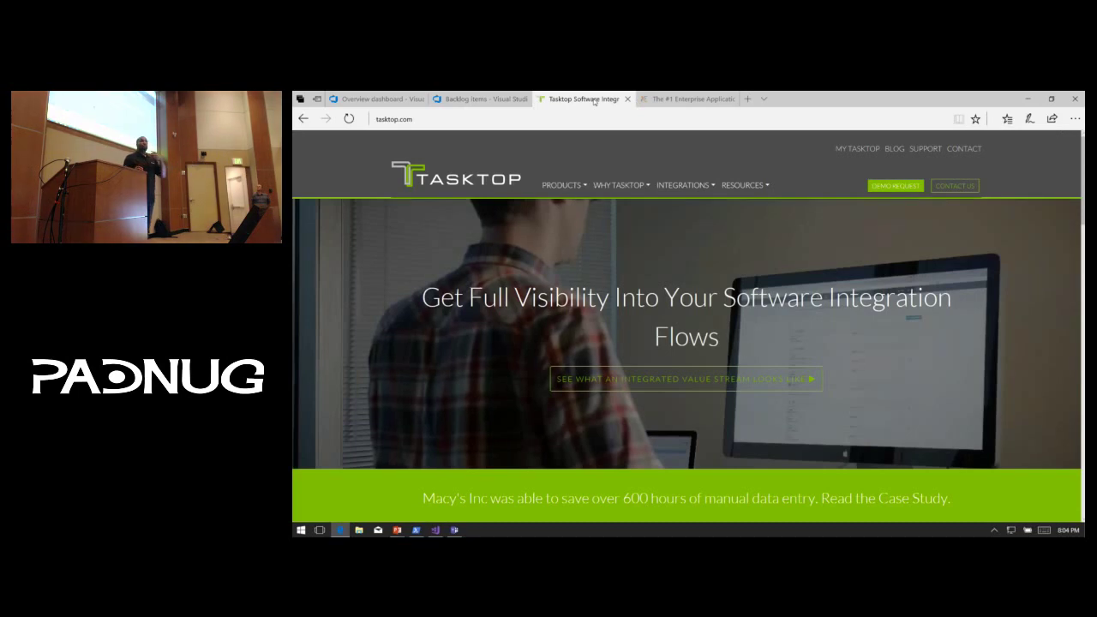